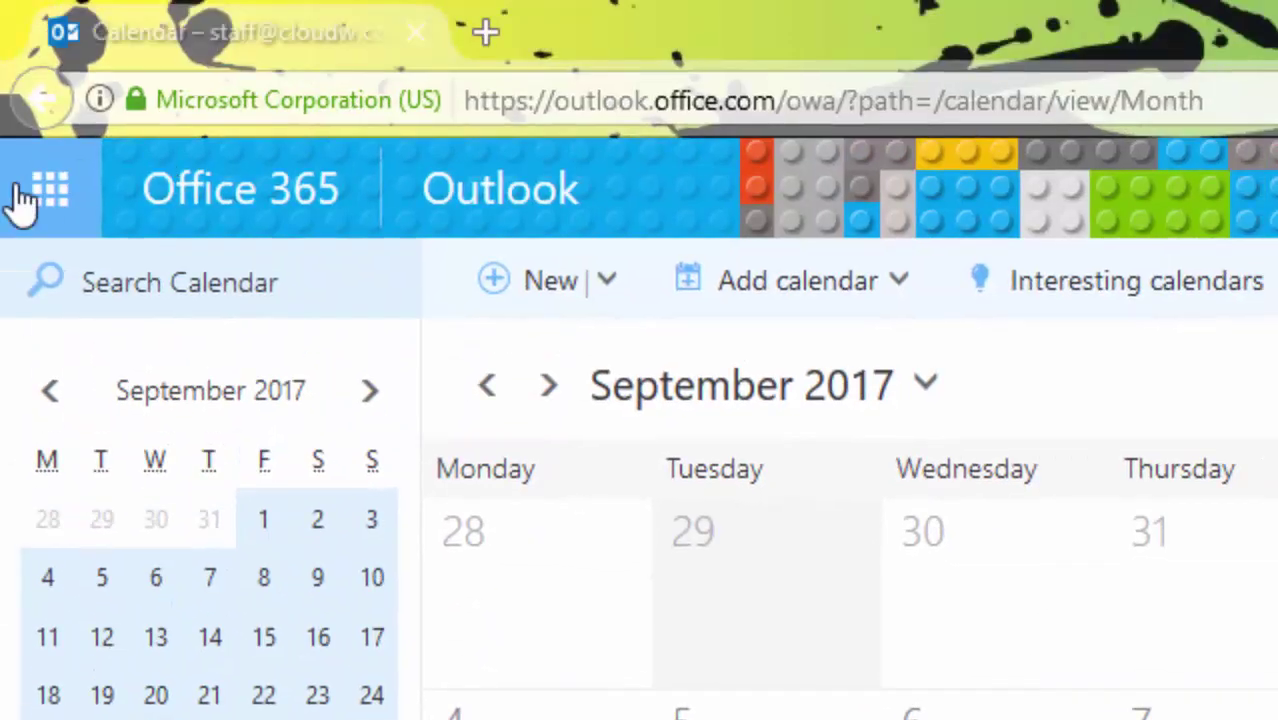
Look through the Office 365 apps panel and the day, work week, week and month calendar views
left_click(50, 192)
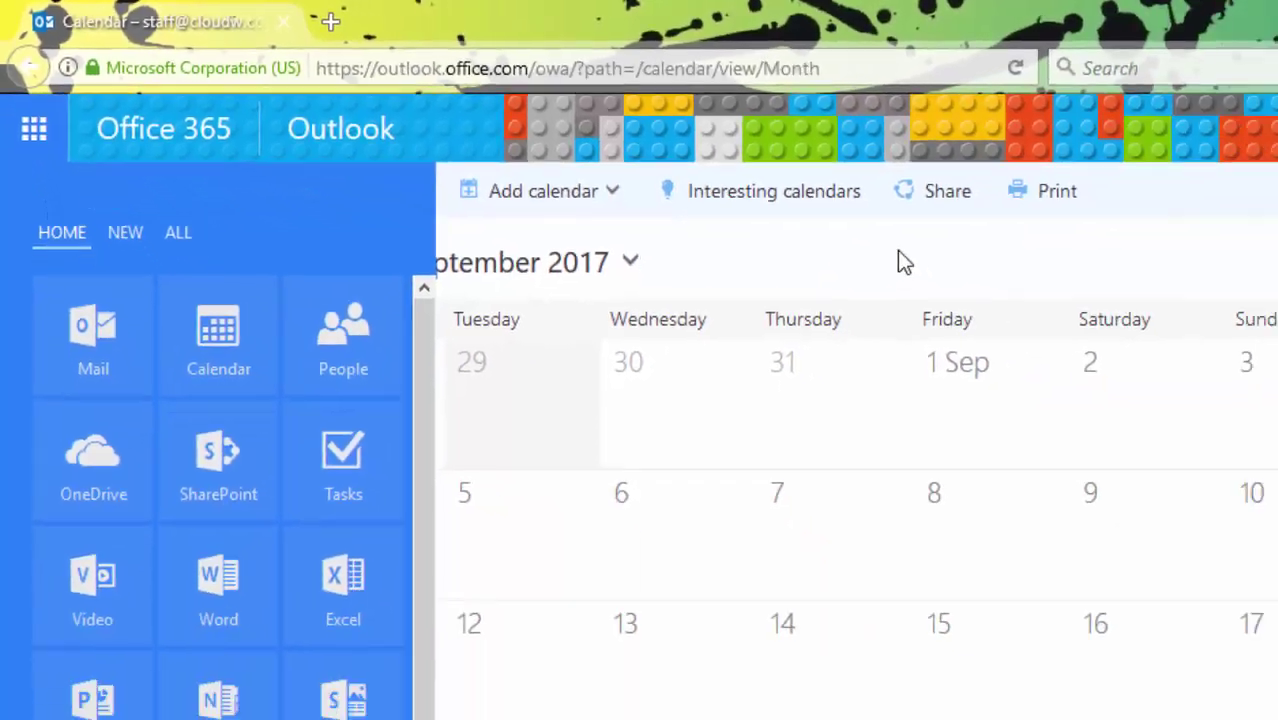
left_click(617, 180)
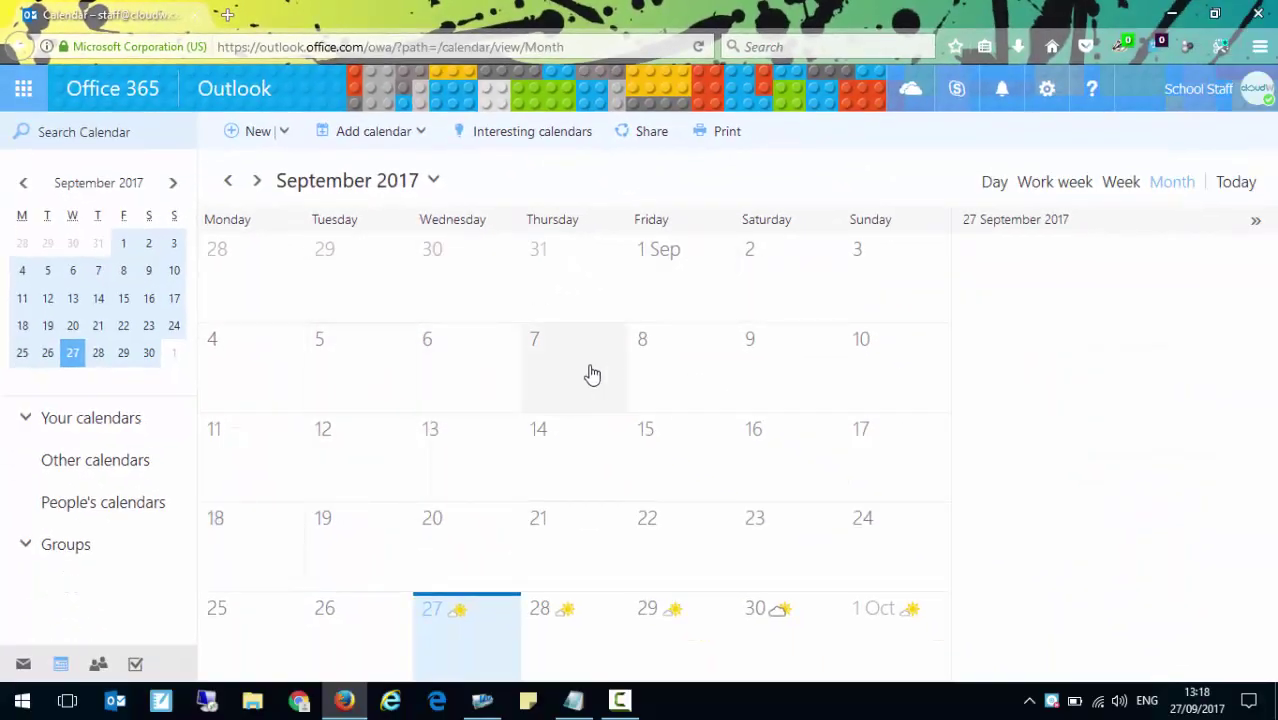
left_click(993, 186)
left_click(1040, 188)
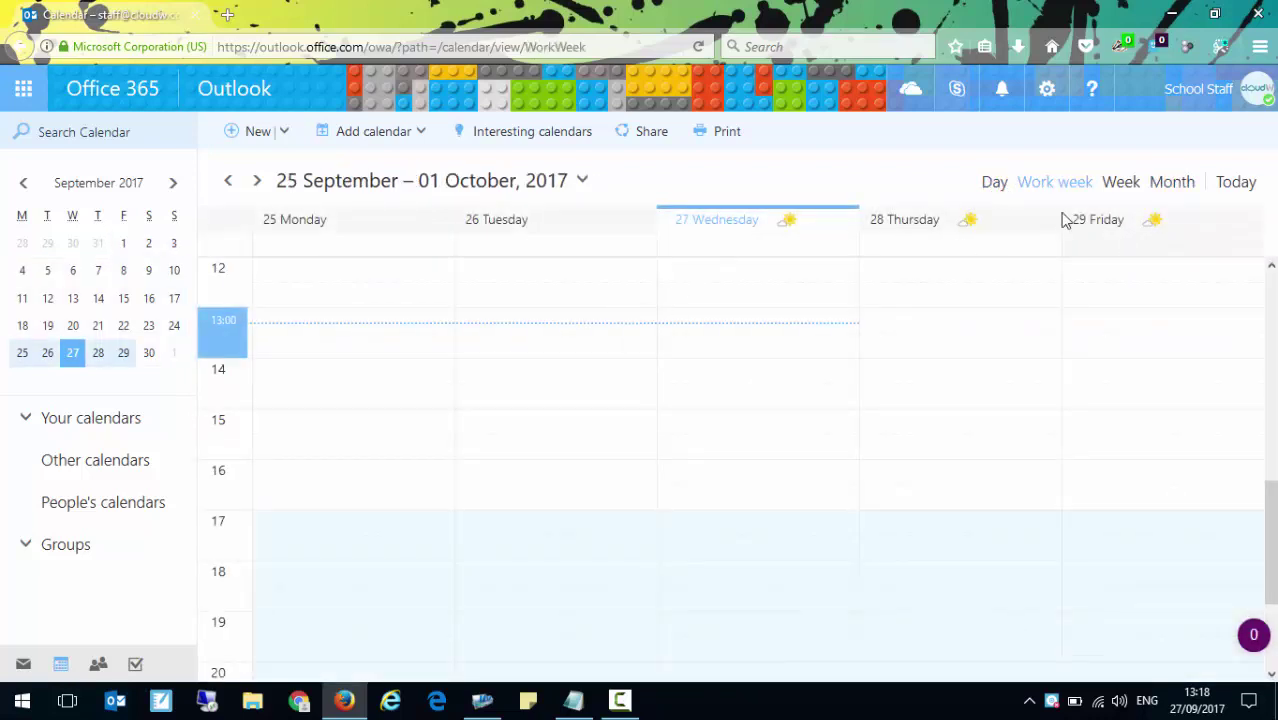
left_click(1124, 190)
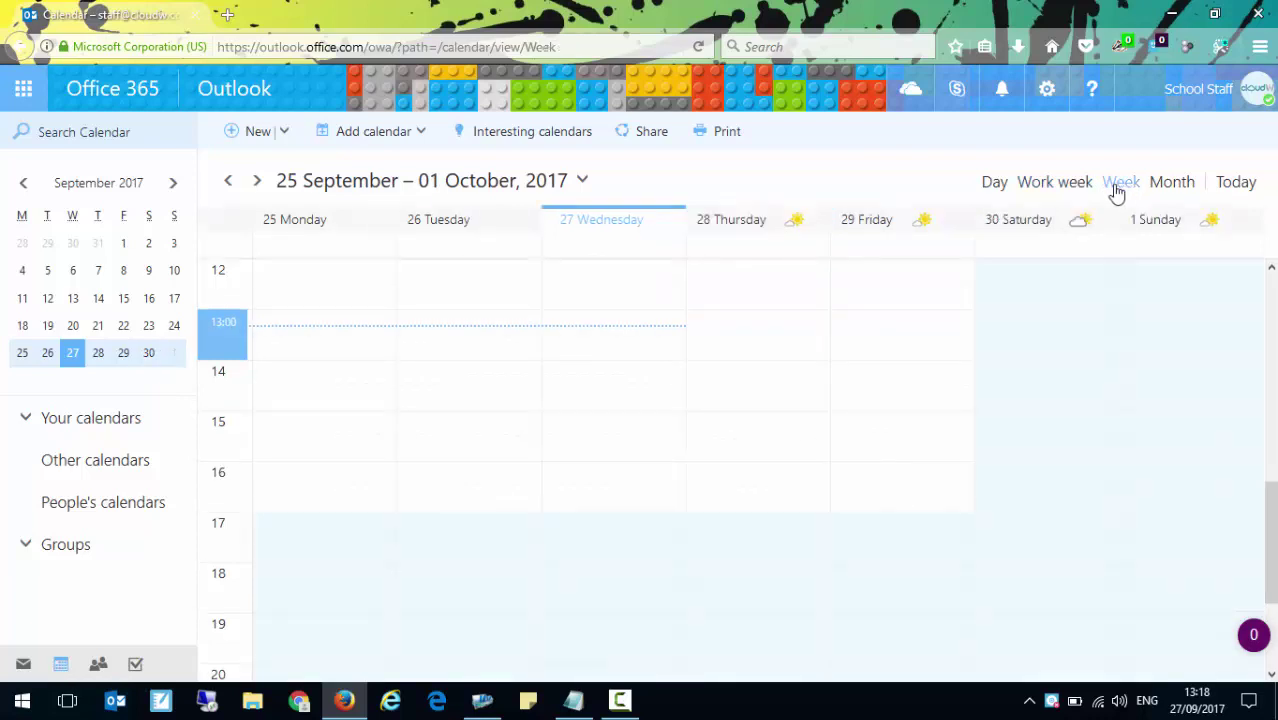
left_click(1176, 189)
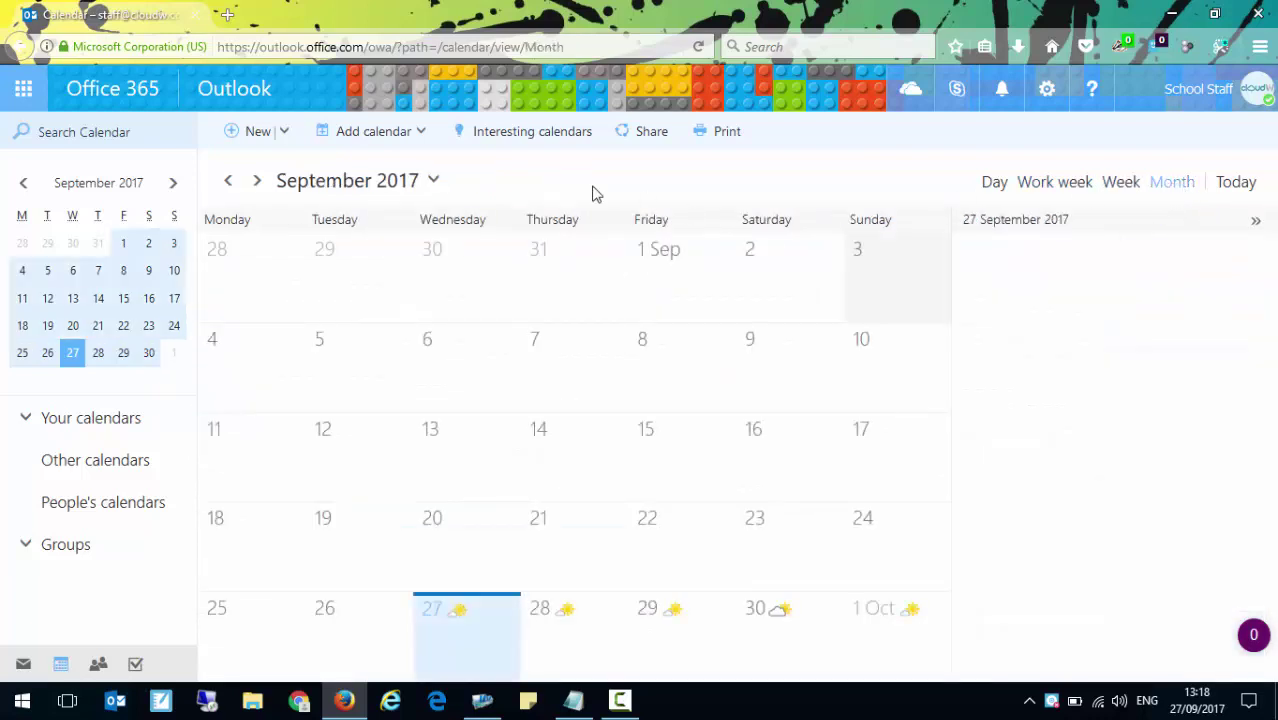
Page ahead two months, return to September 2017, and start a new calendar event
left_click(257, 181)
left_click(257, 181)
left_click(257, 181)
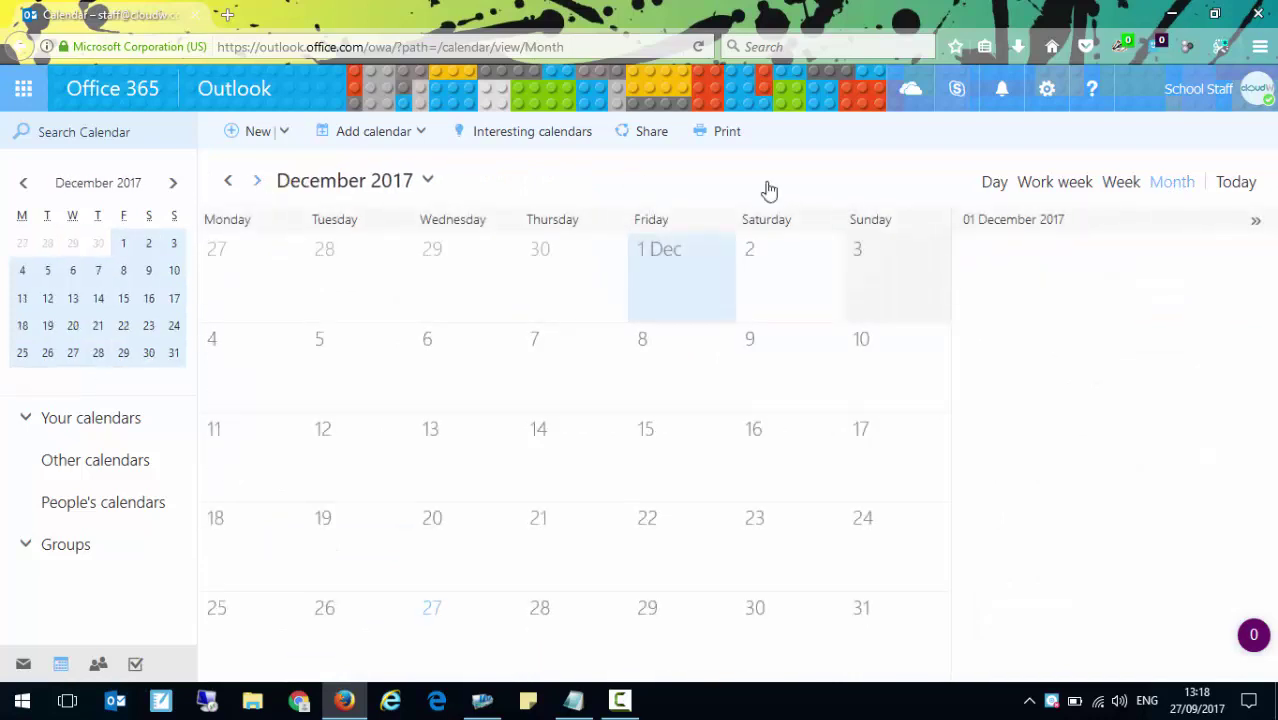
left_click(1236, 183)
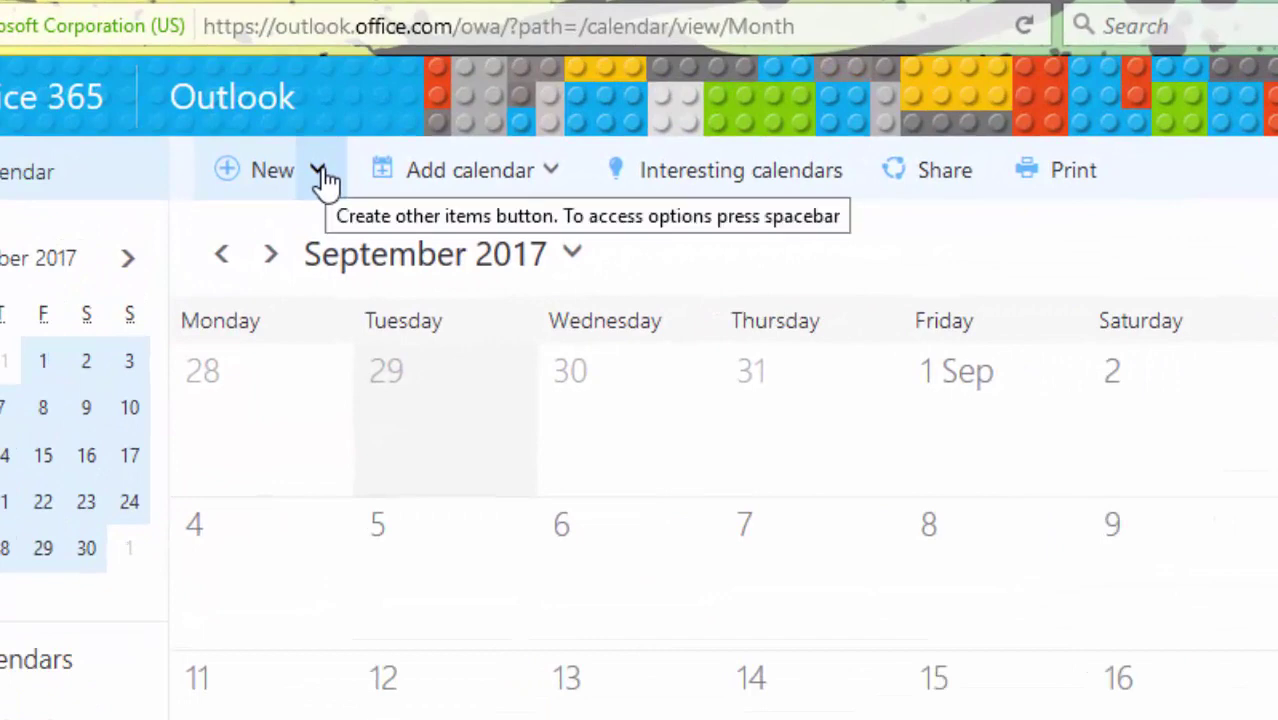
left_click(322, 177)
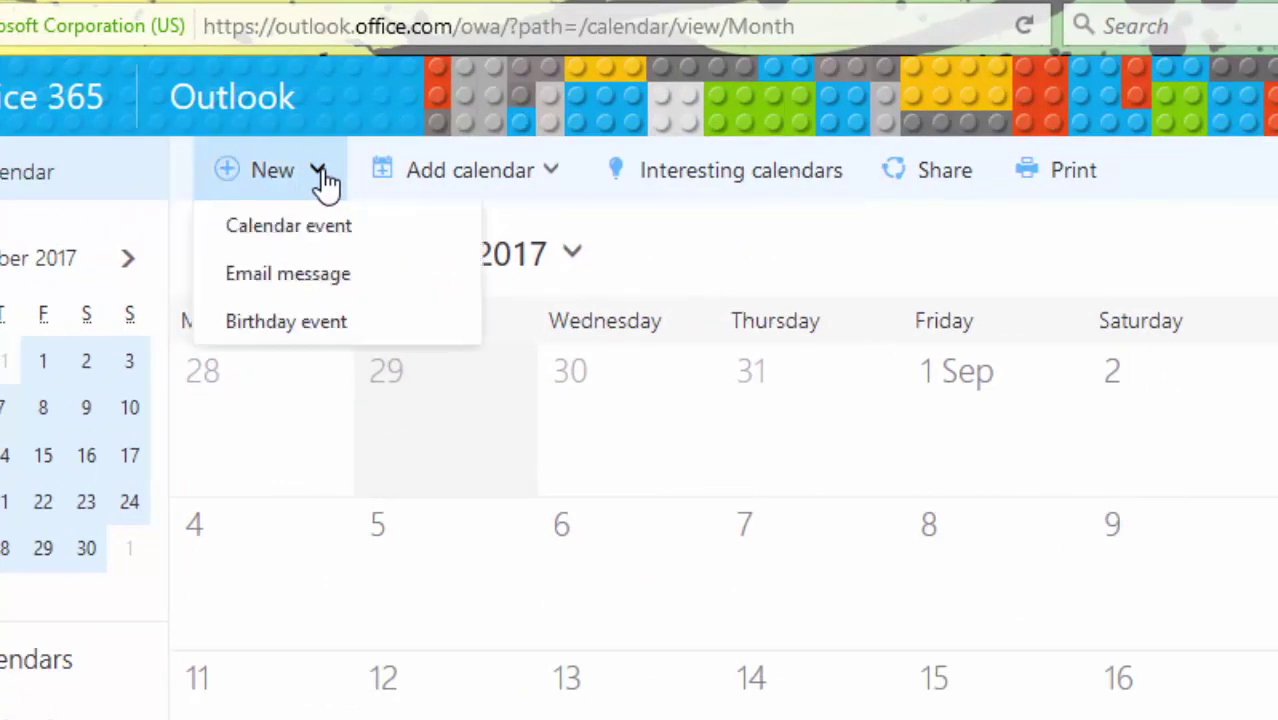
left_click(283, 234)
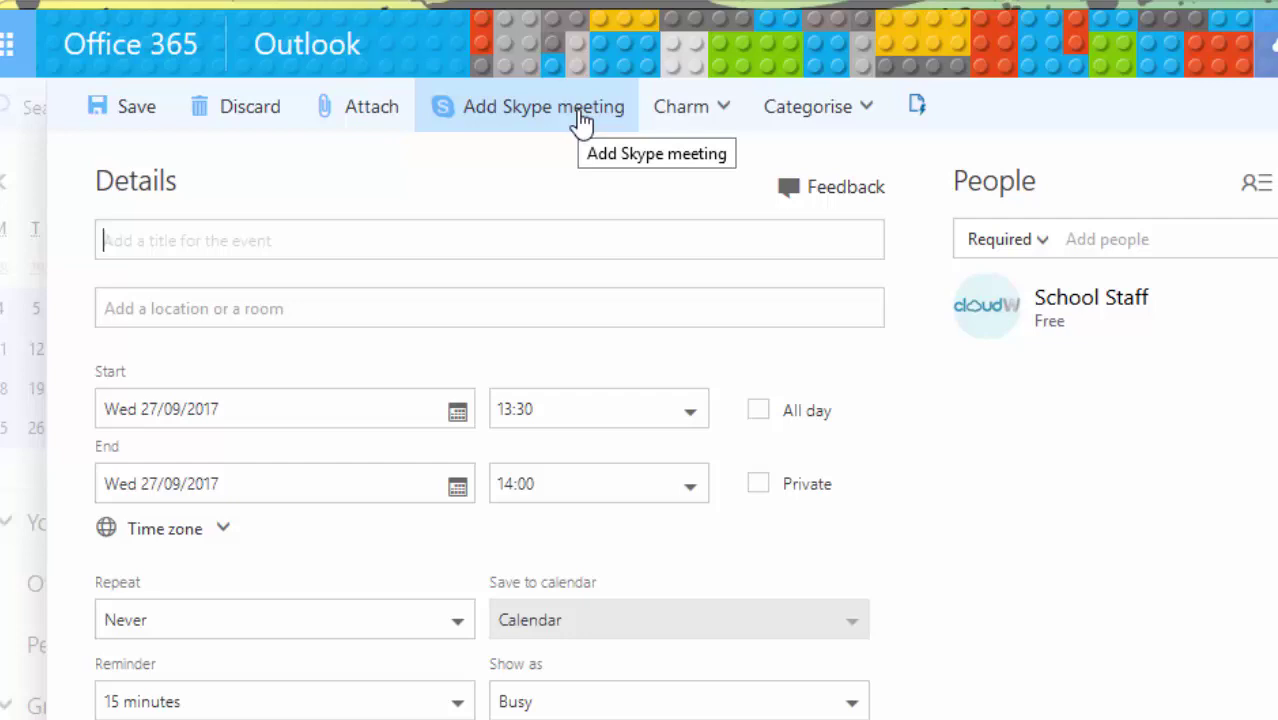
left_click(722, 126)
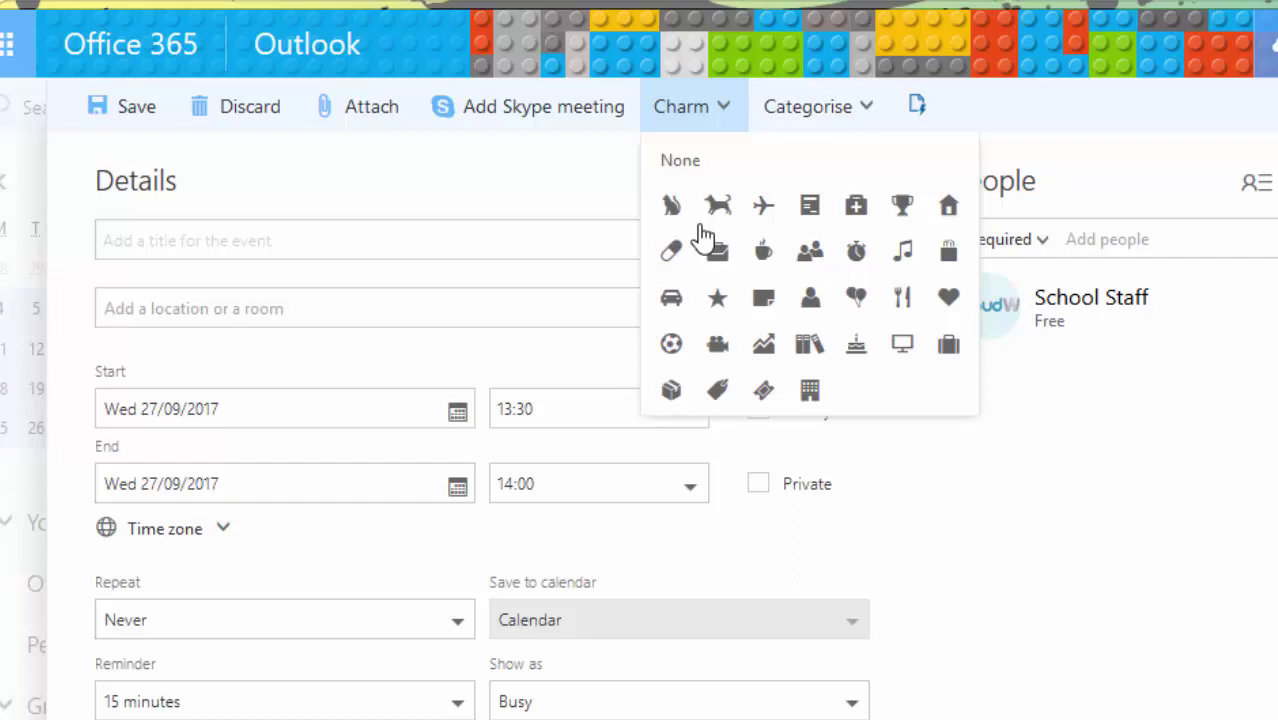
left_click(546, 174)
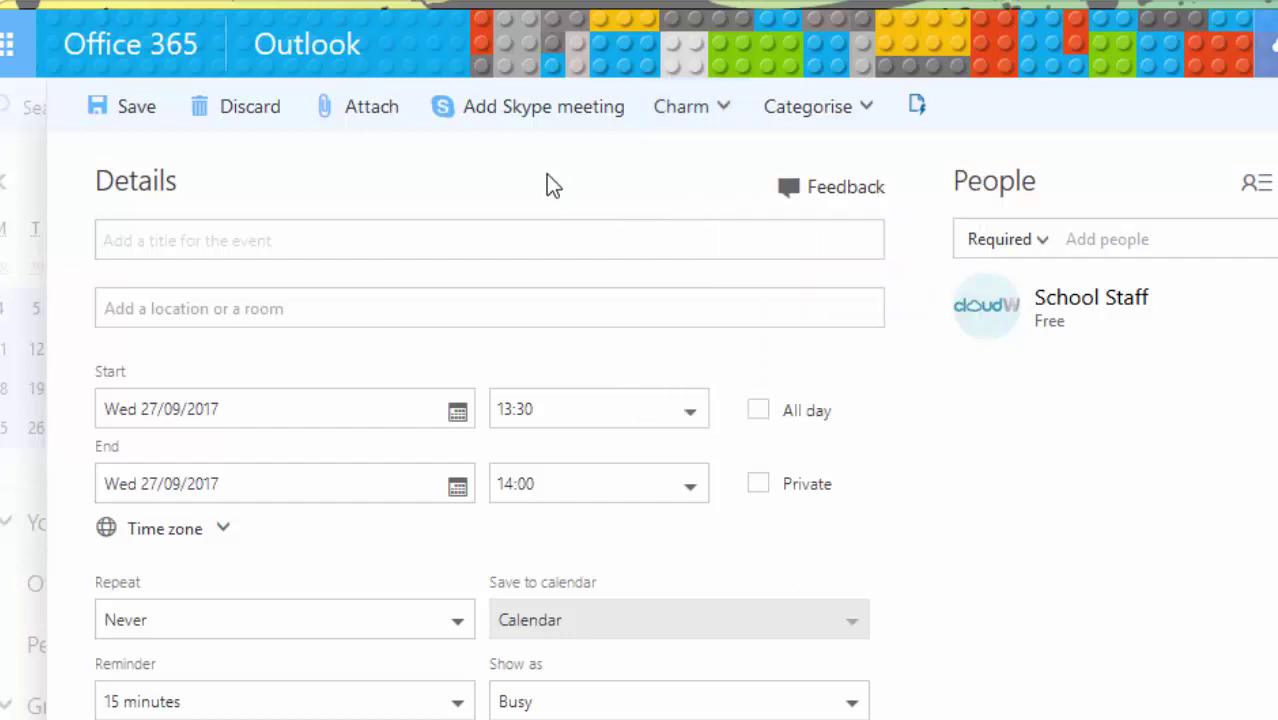
left_click(870, 110)
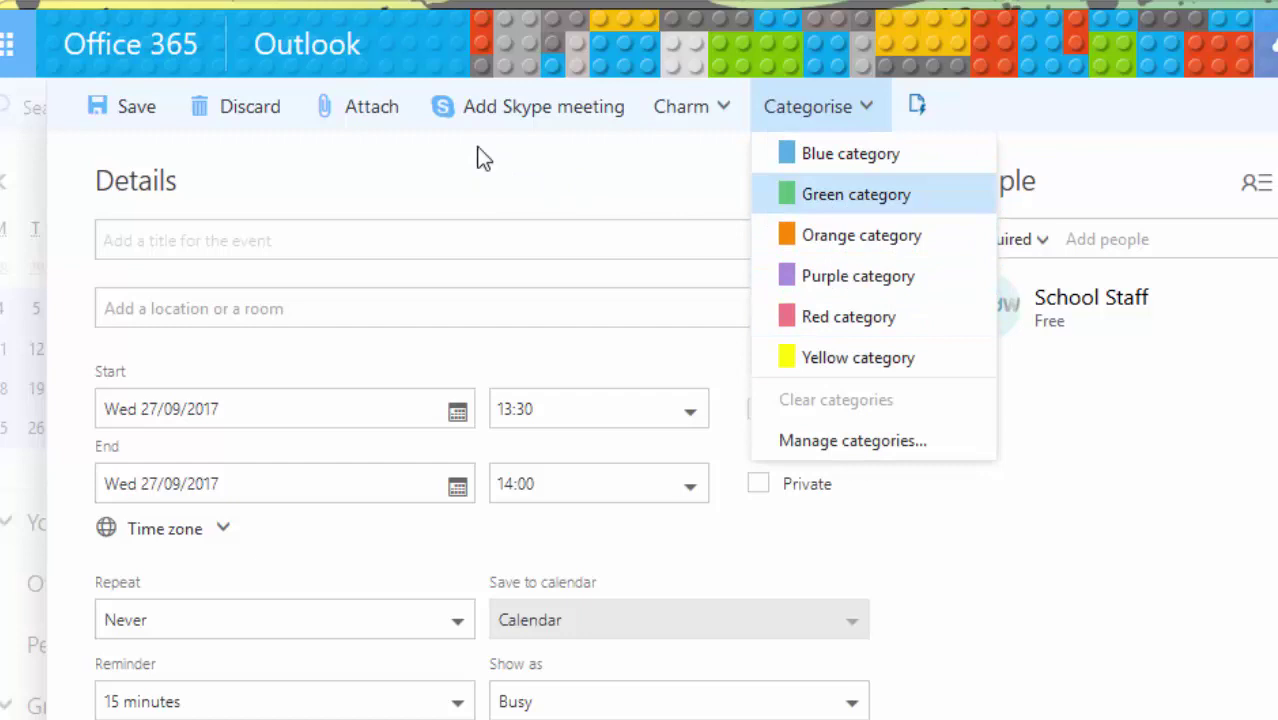
left_click(443, 162)
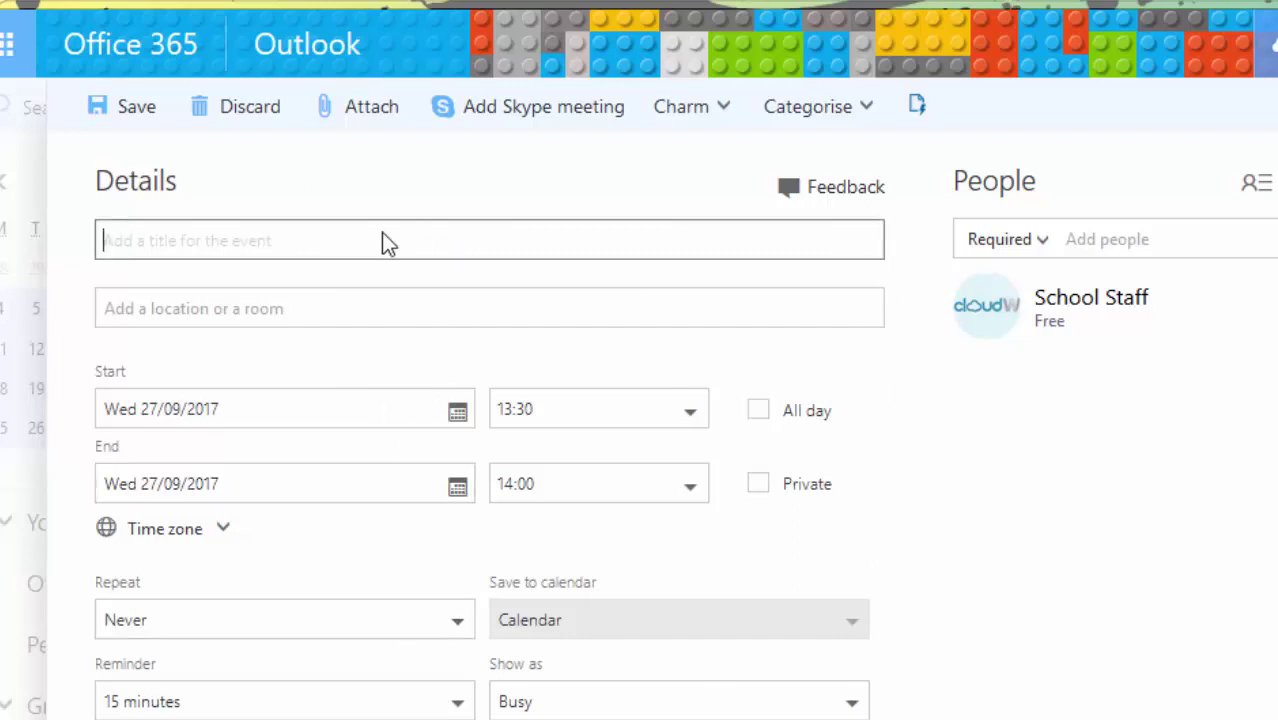
Title the event 'Staff Meeting', leaving the location empty
type("Staff Meeting")
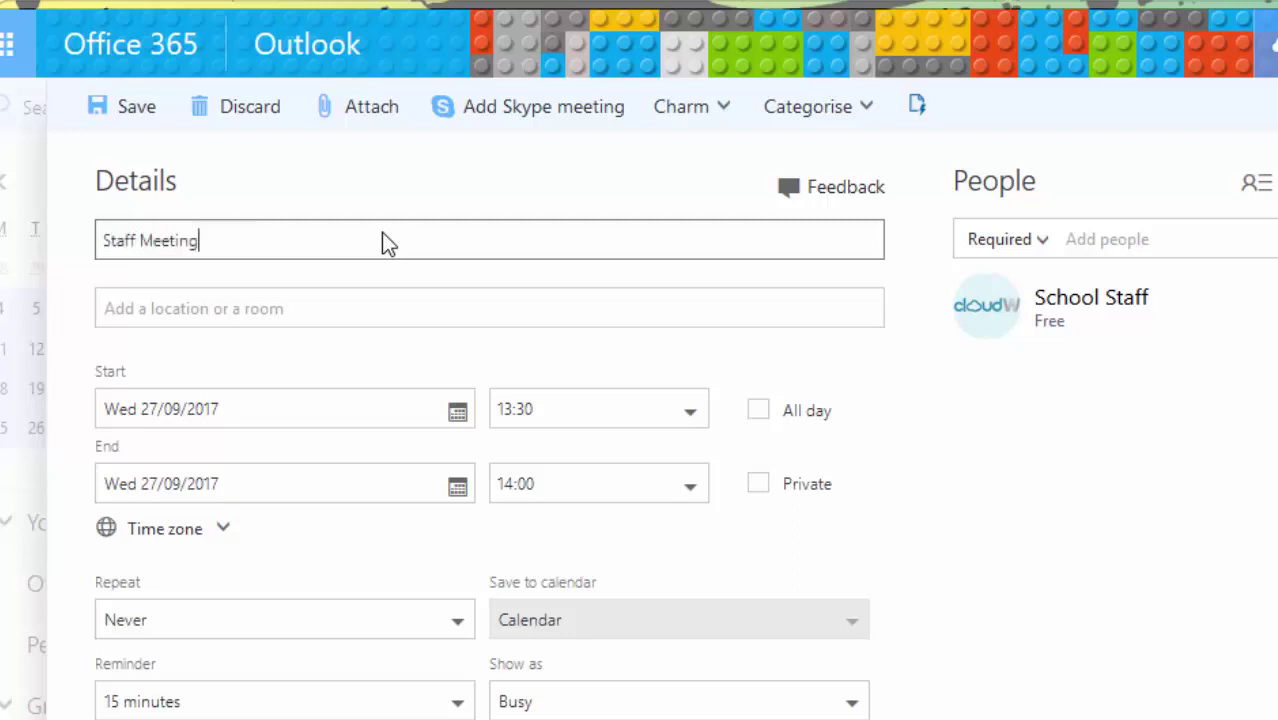
left_click(316, 310)
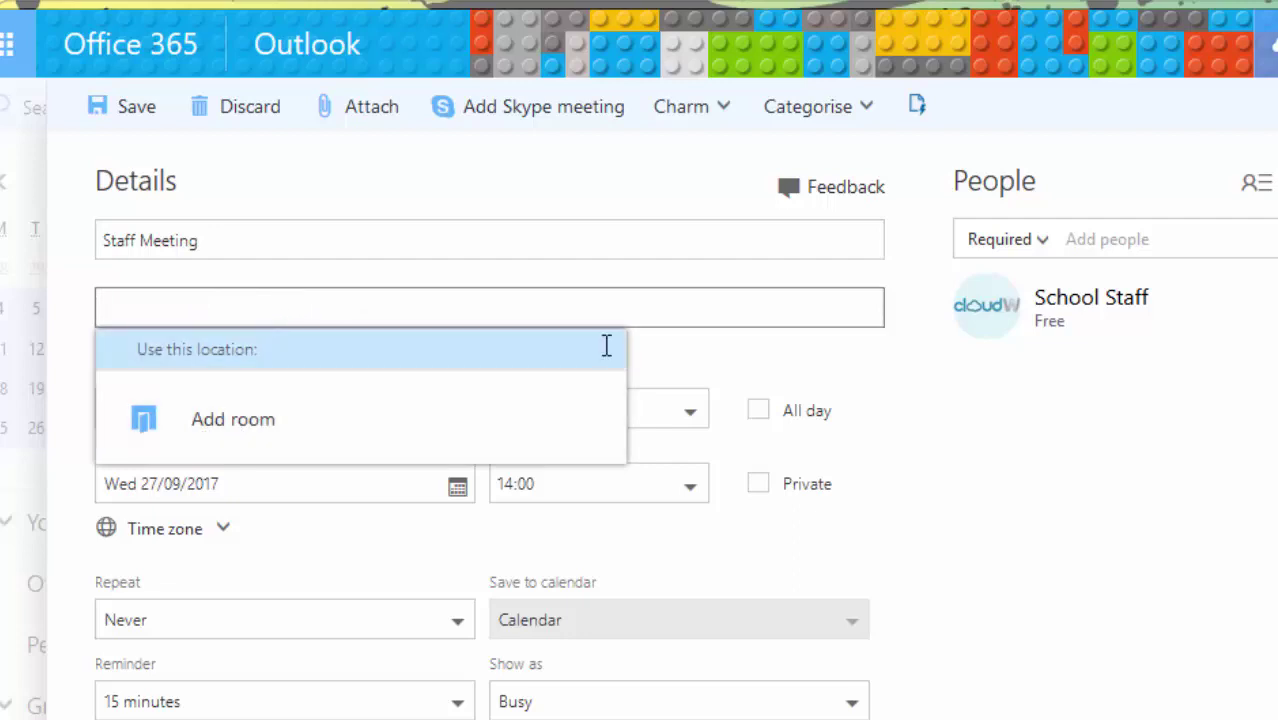
left_click(987, 442)
scroll(456, 465, "down", 3)
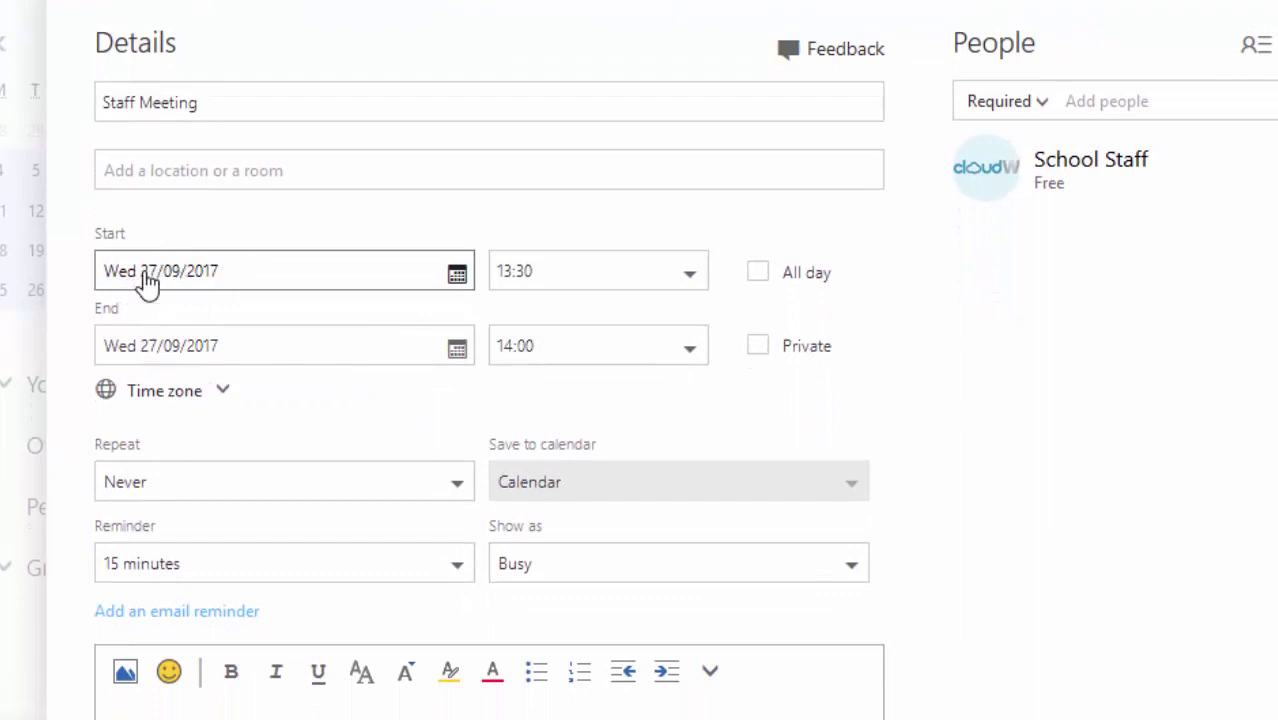
Set the Staff Meeting to run from 16:30 to 18:00
left_click(688, 284)
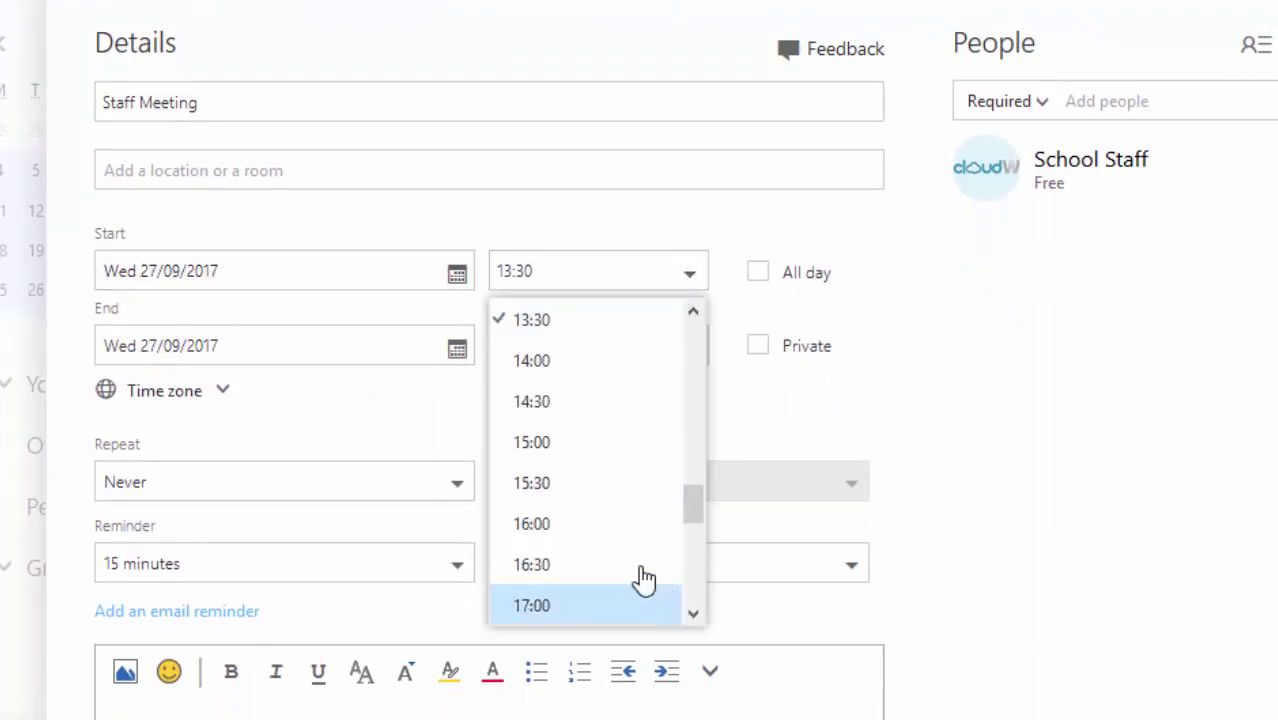
left_click(566, 565)
left_click(692, 352)
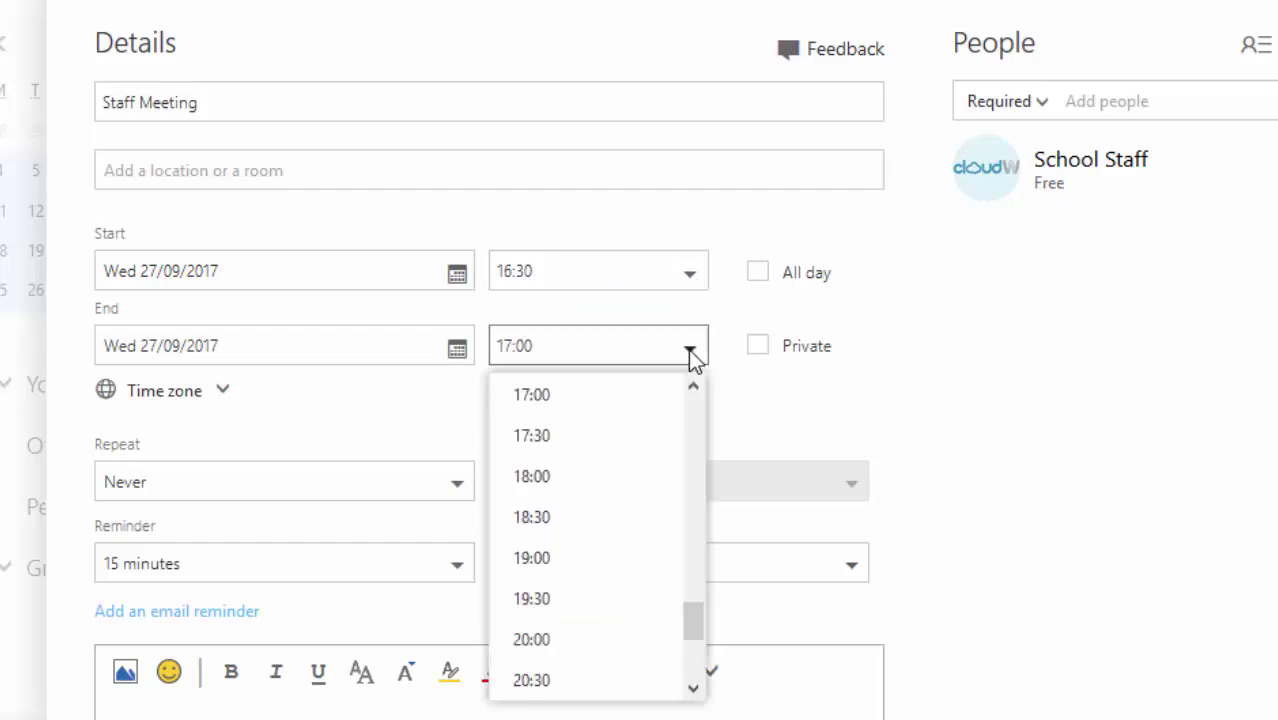
left_click(555, 479)
scroll(587, 444, "down", 1)
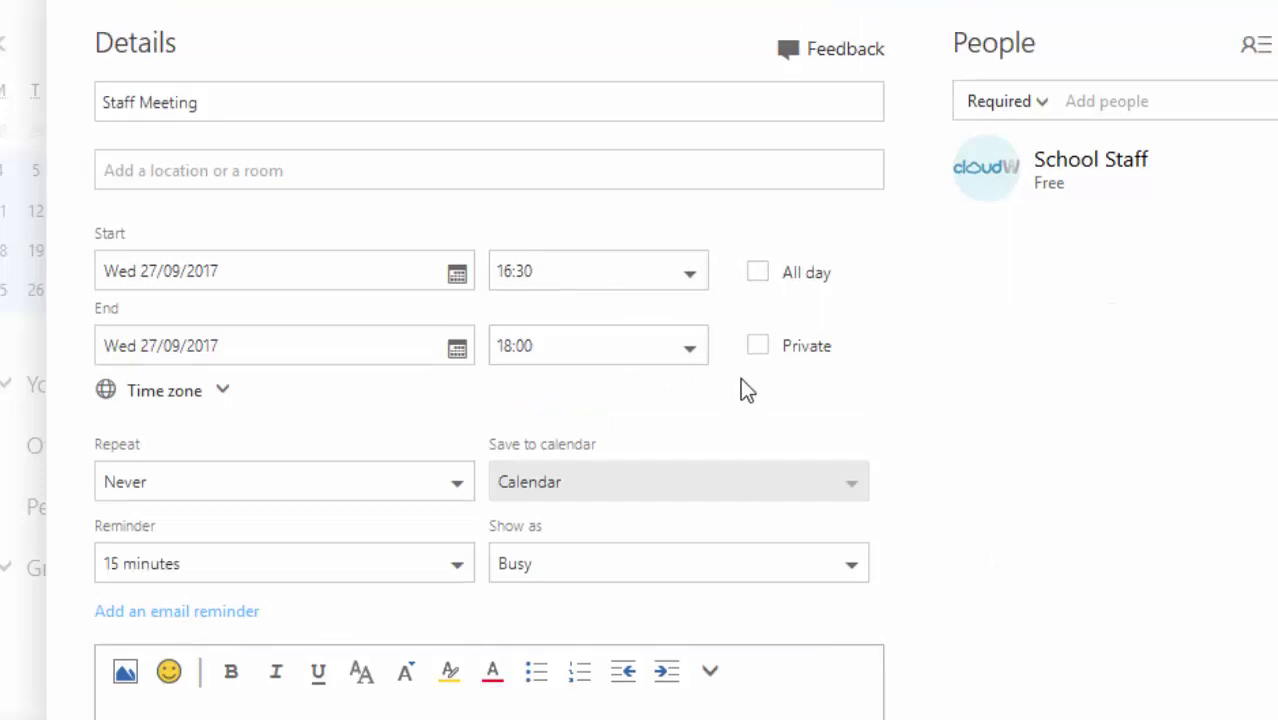
left_click(285, 499)
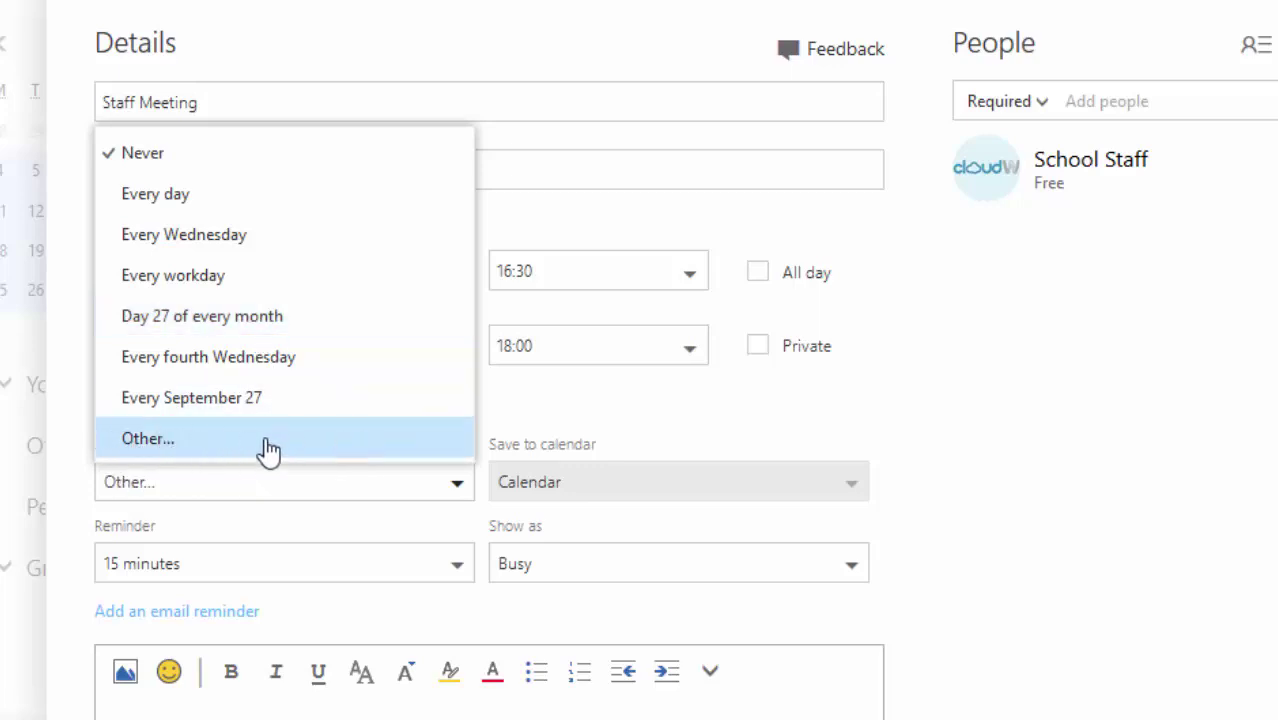
Keep the Staff Meeting set to Never repeat and bring up the reminder choices
left_click(790, 431)
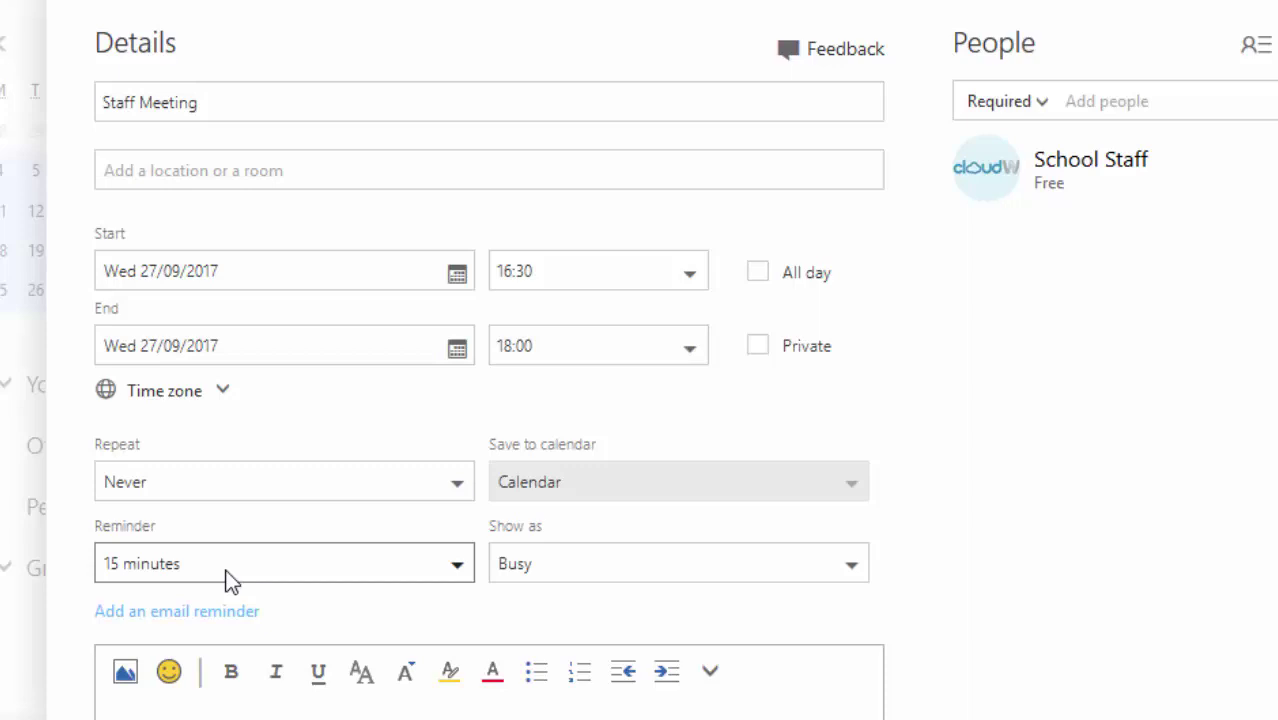
left_click(228, 568)
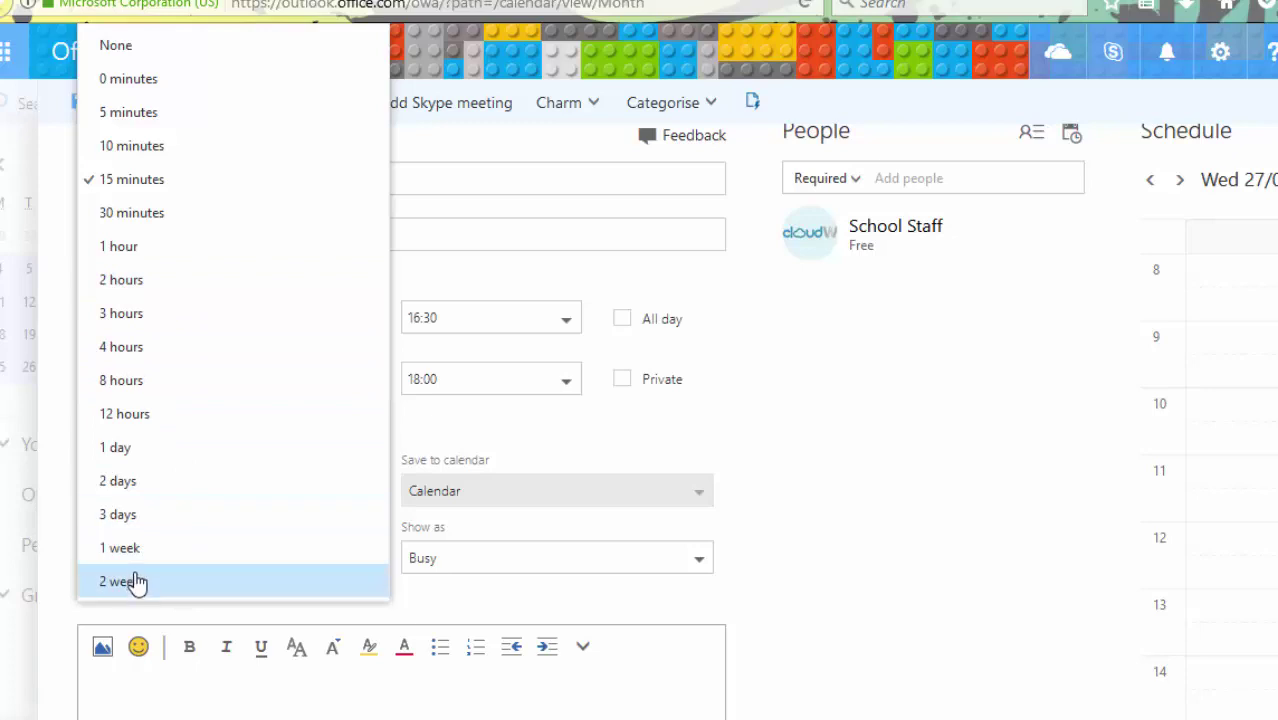
Set the reminder to None and keep the meeting's status as Busy
left_click(118, 46)
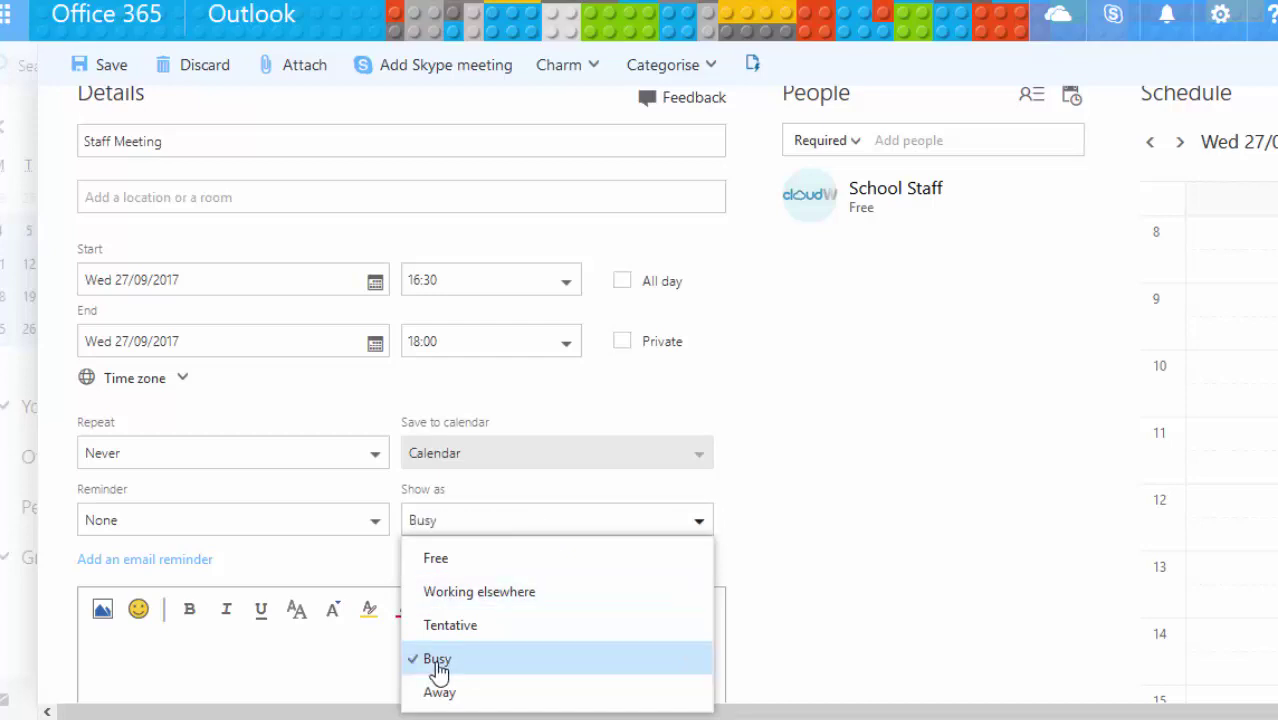
left_click(456, 574)
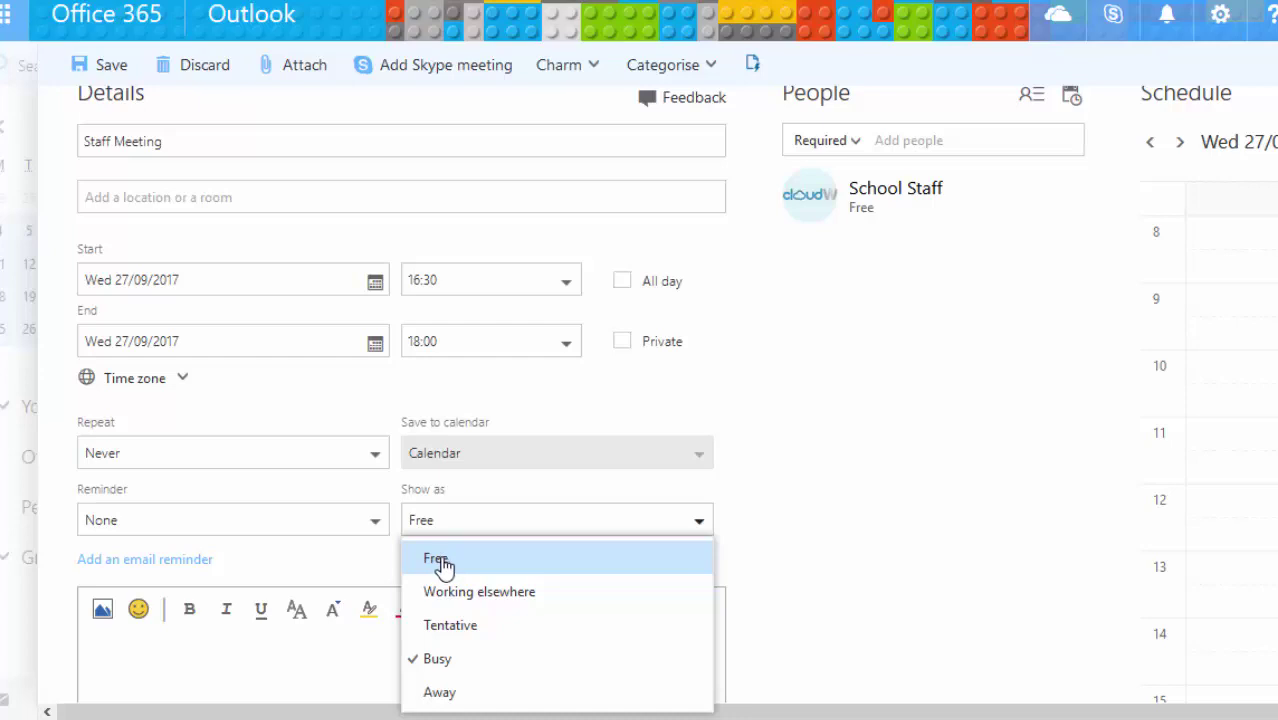
left_click(880, 485)
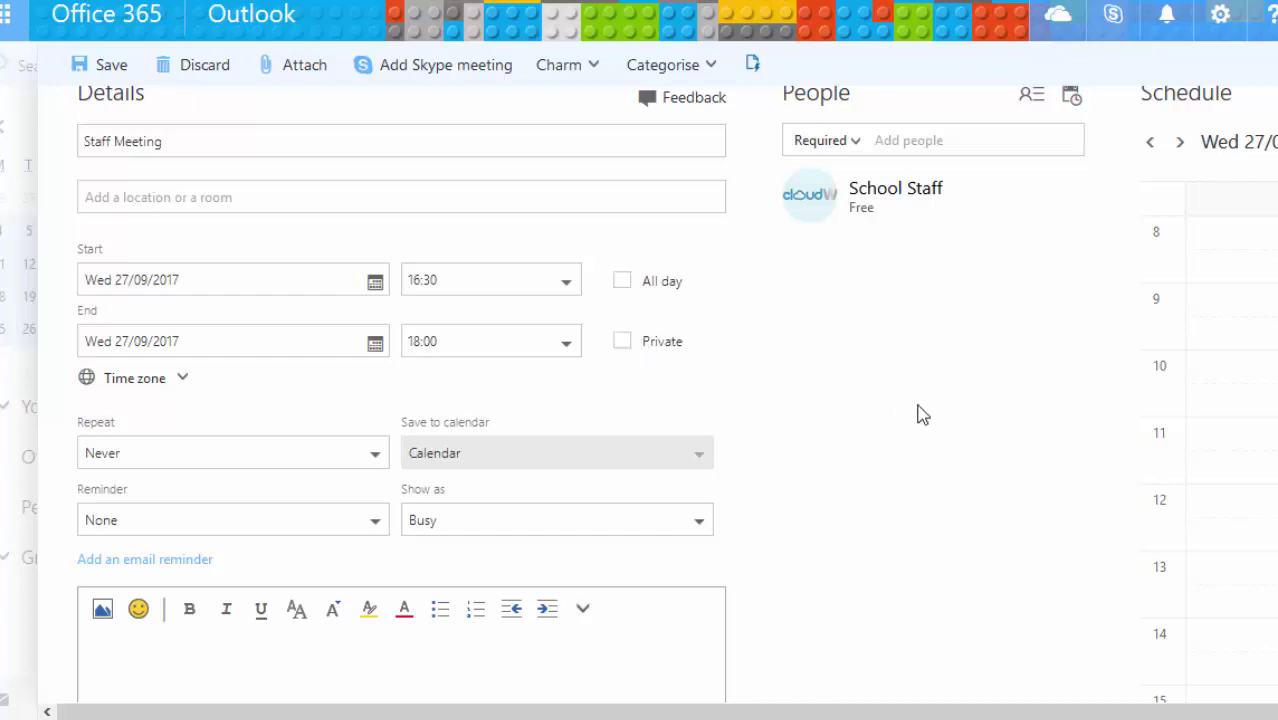
scroll(400, 400, "down", 3)
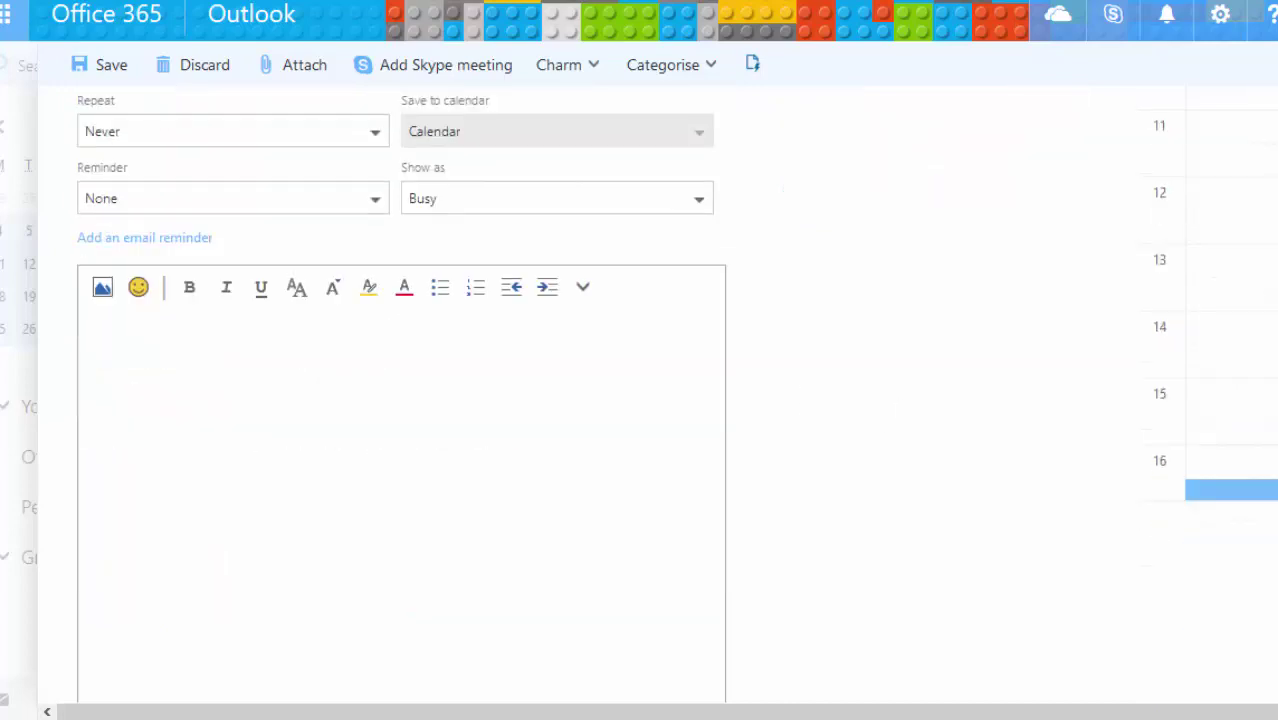
left_click(276, 374)
scroll(400, 440, "up", 3)
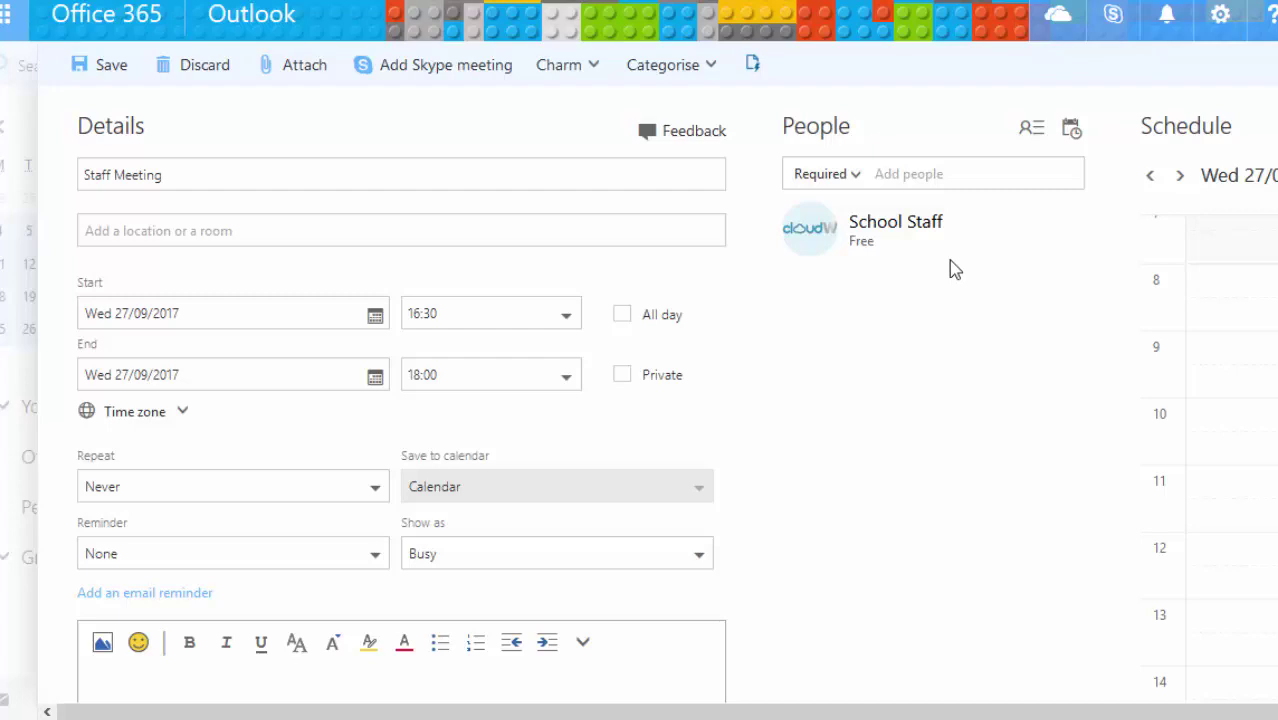
Save the Staff Meeting and open its details on 27 September
mouse_move(951, 262)
left_click(91, 73)
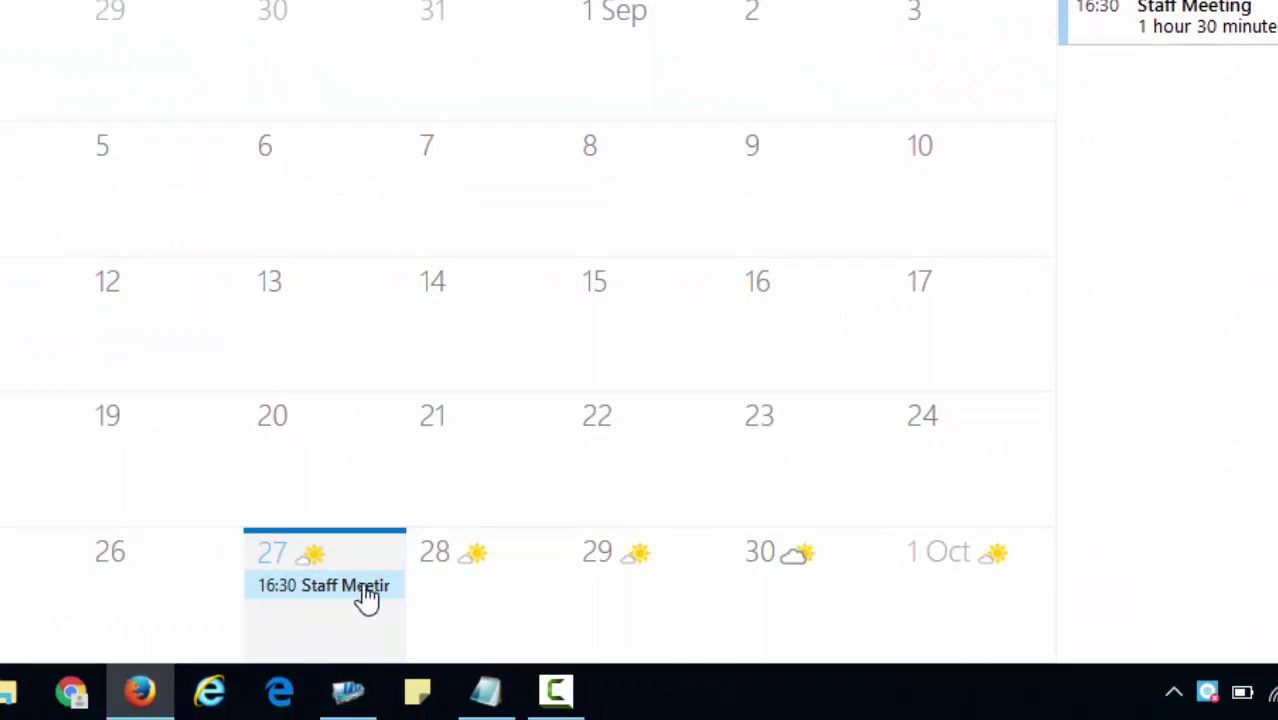
left_click(367, 594)
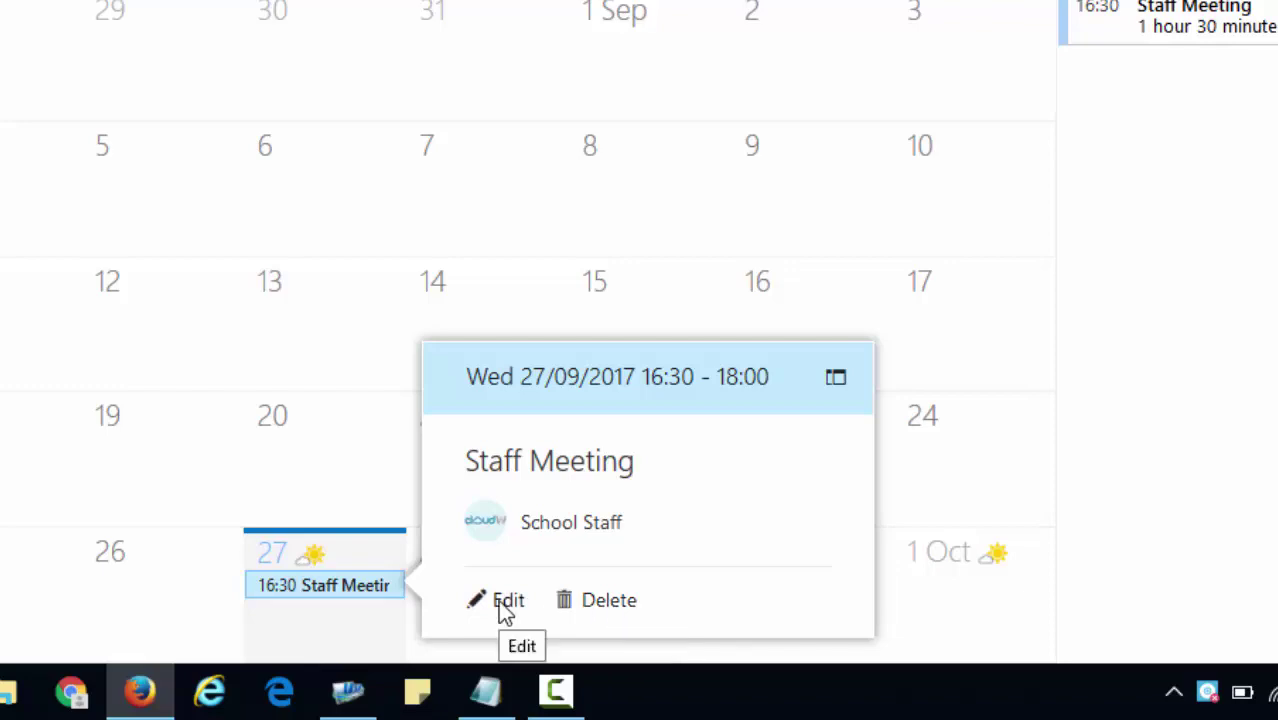
Move the Staff Meeting start to 16:00, ending 17:30, and save it
left_click(500, 601)
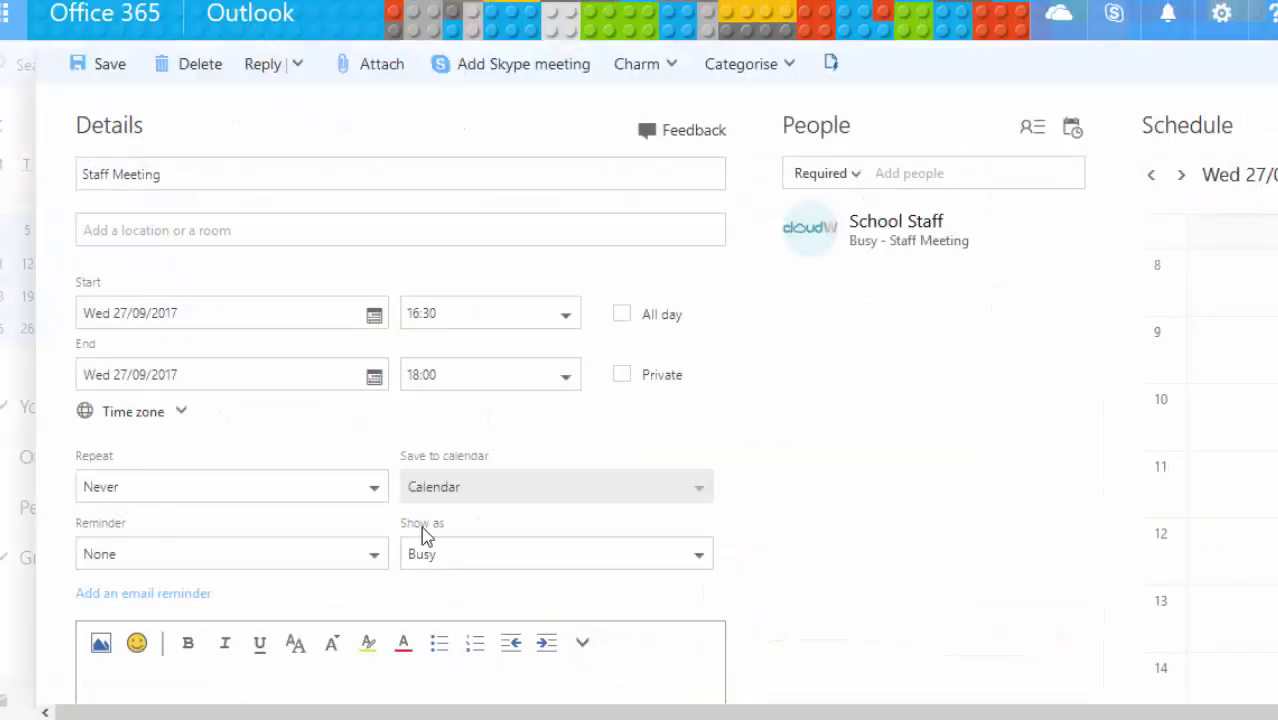
left_click(567, 320)
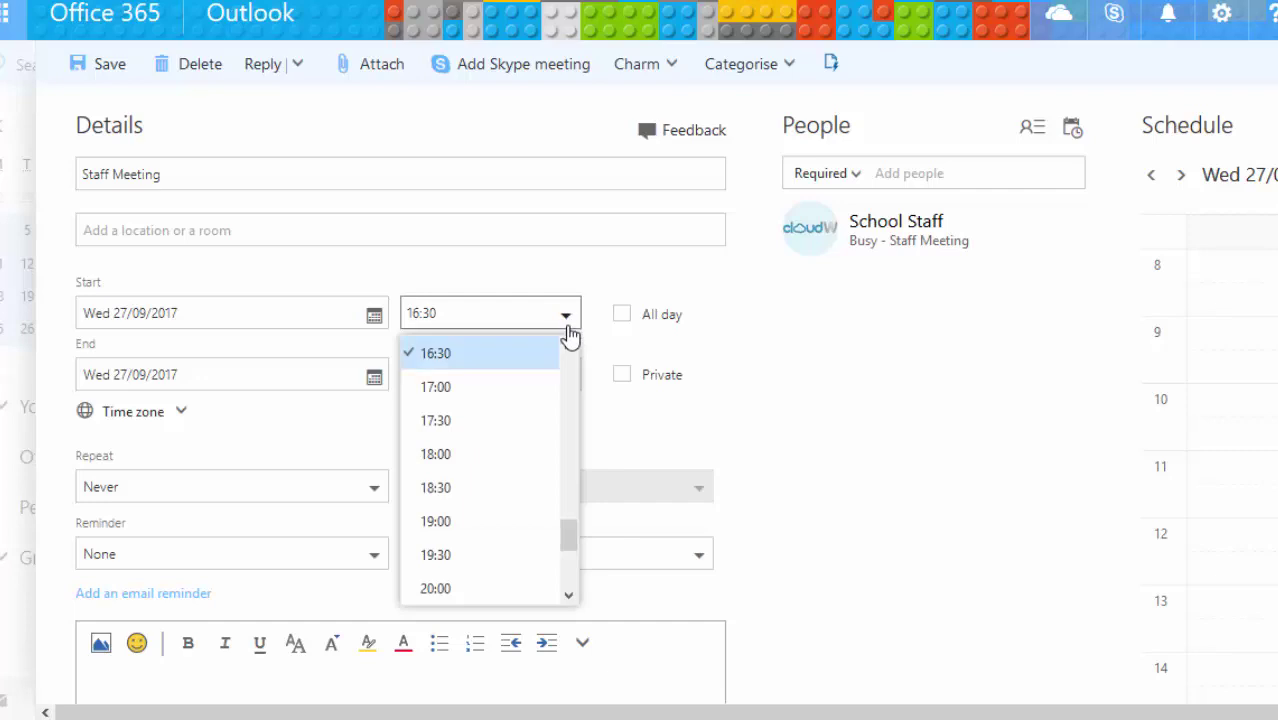
left_click(568, 346)
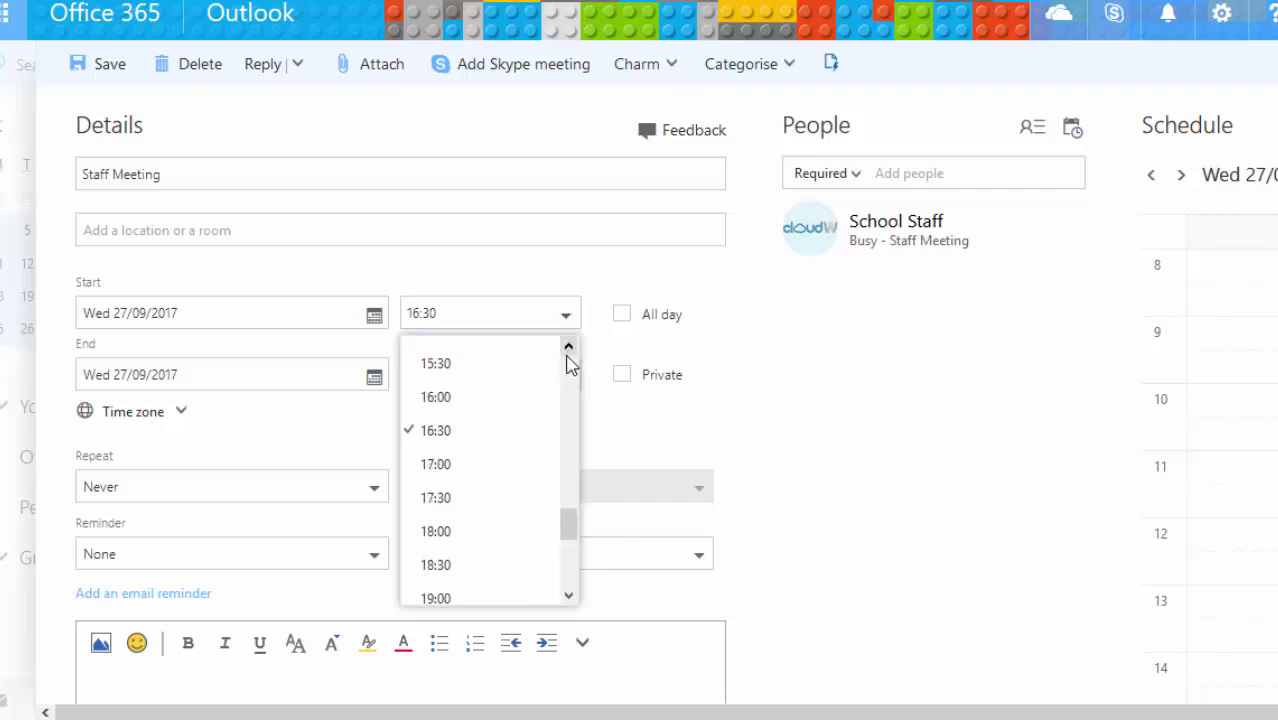
left_click(449, 398)
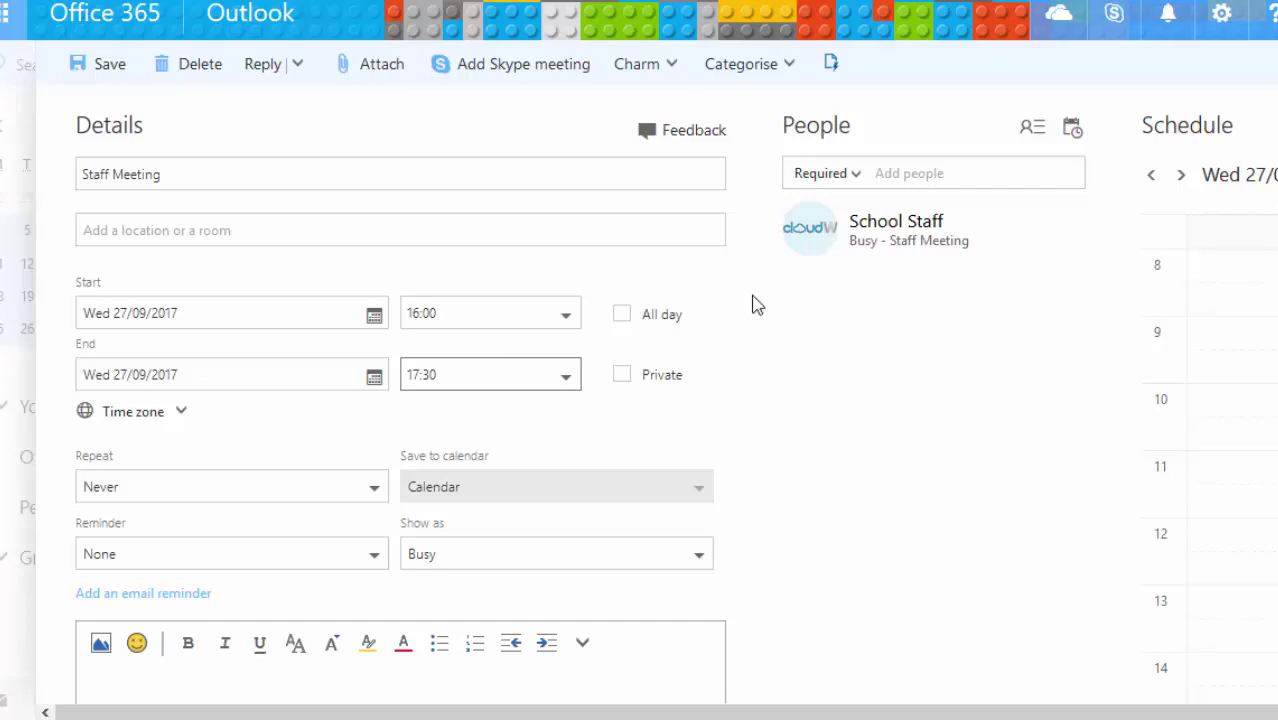
left_click(103, 63)
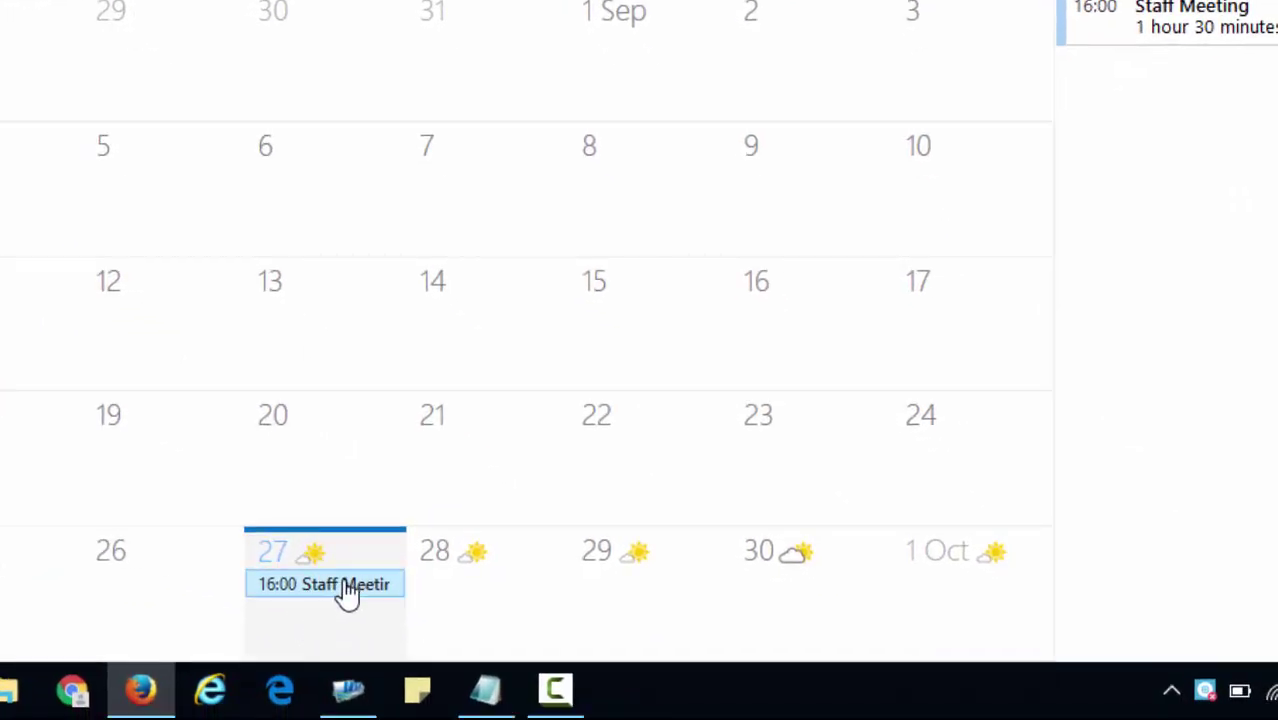
Delete the 27 September Staff Meeting and confirm the deletion
left_click(342, 590)
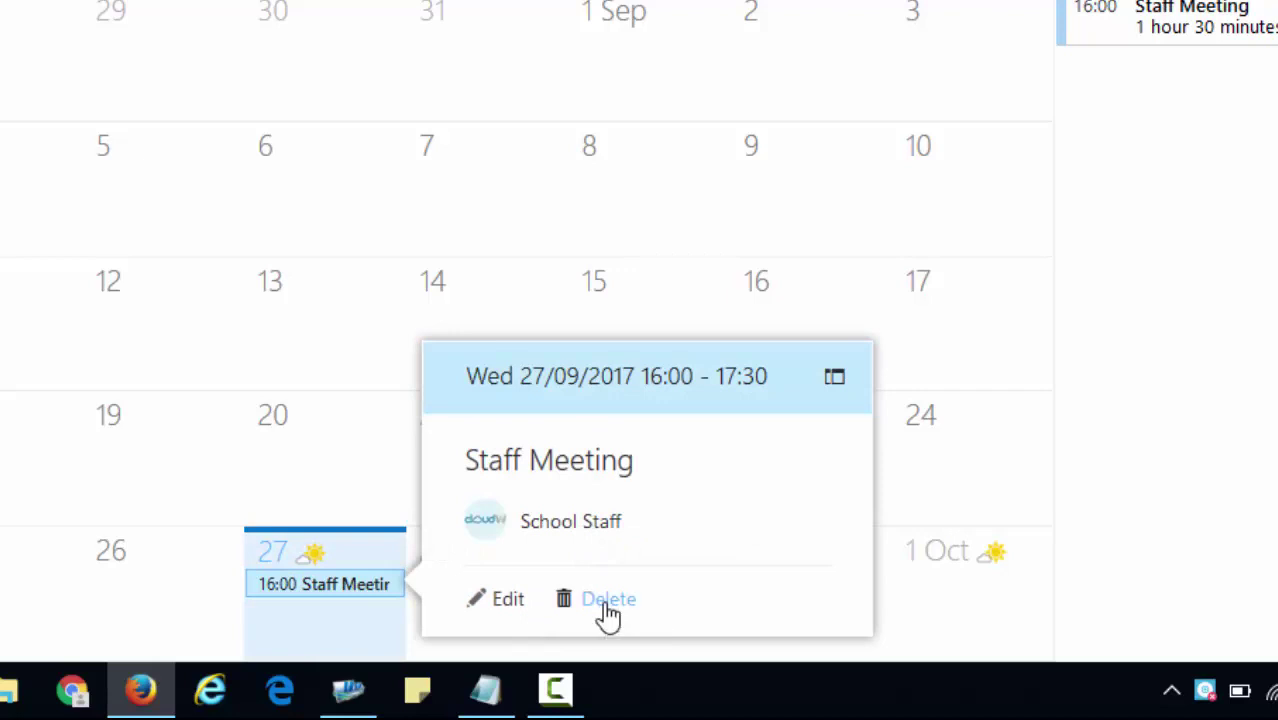
left_click(604, 610)
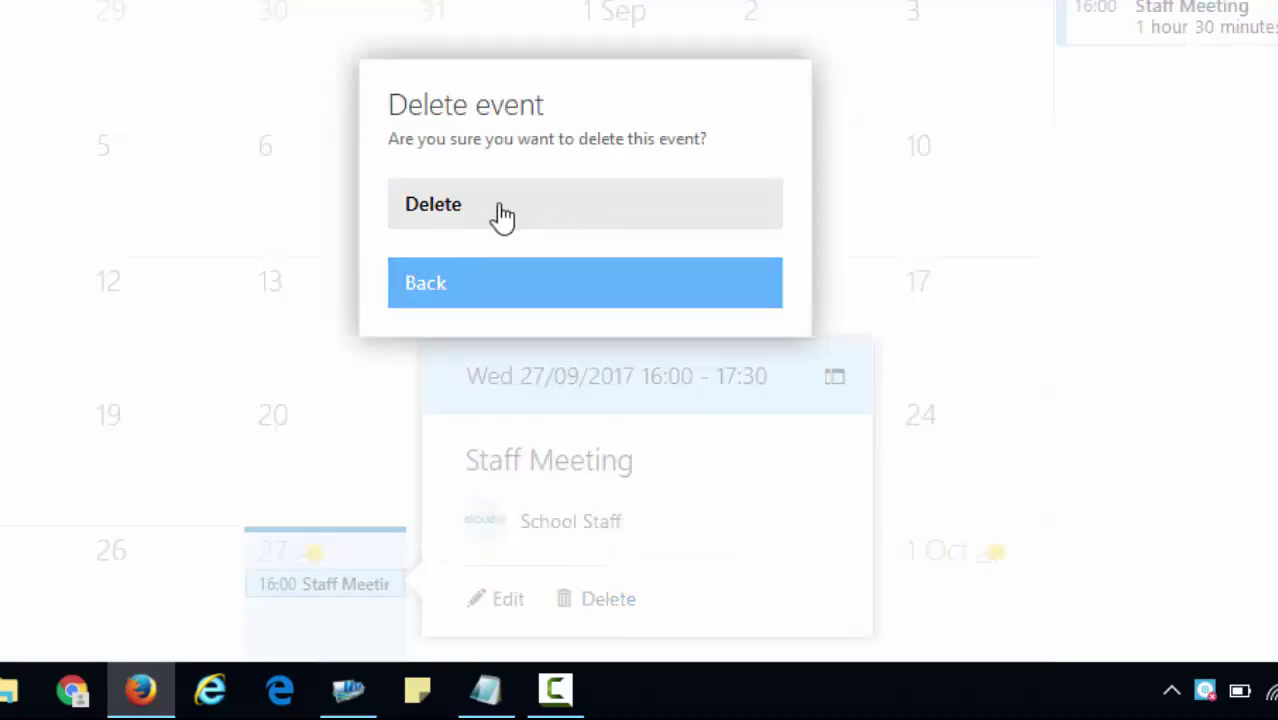
left_click(570, 210)
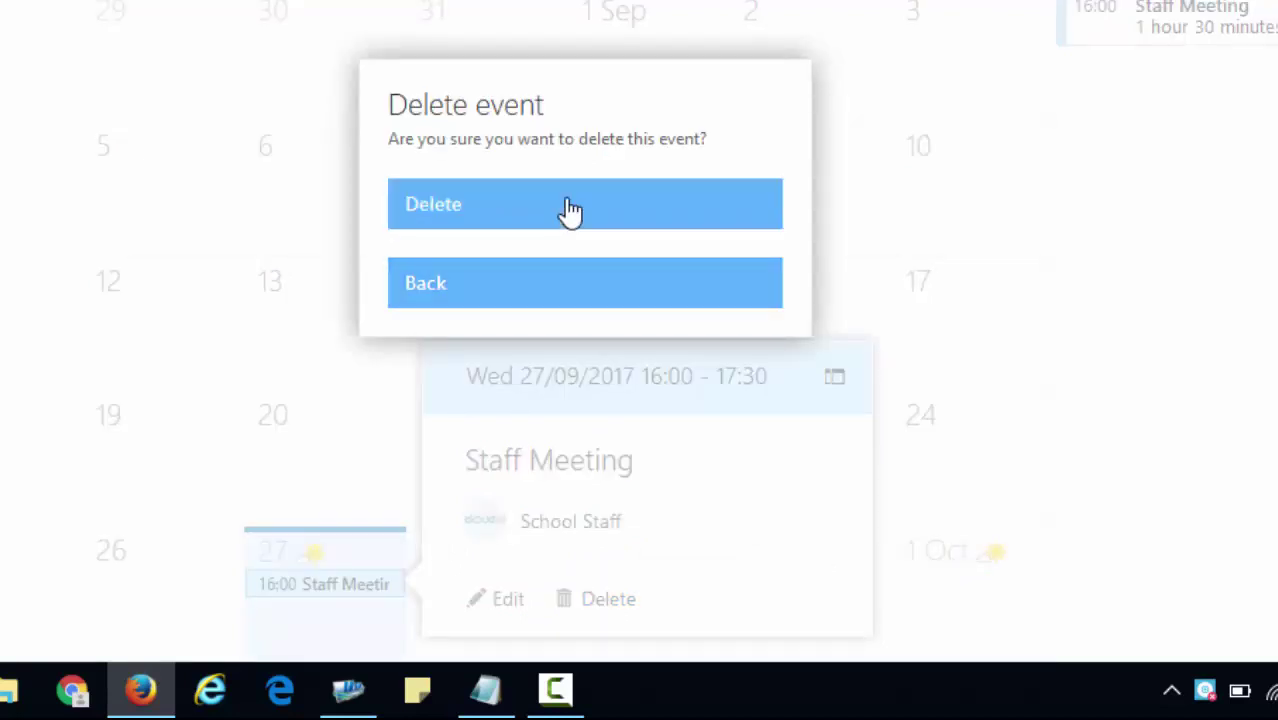